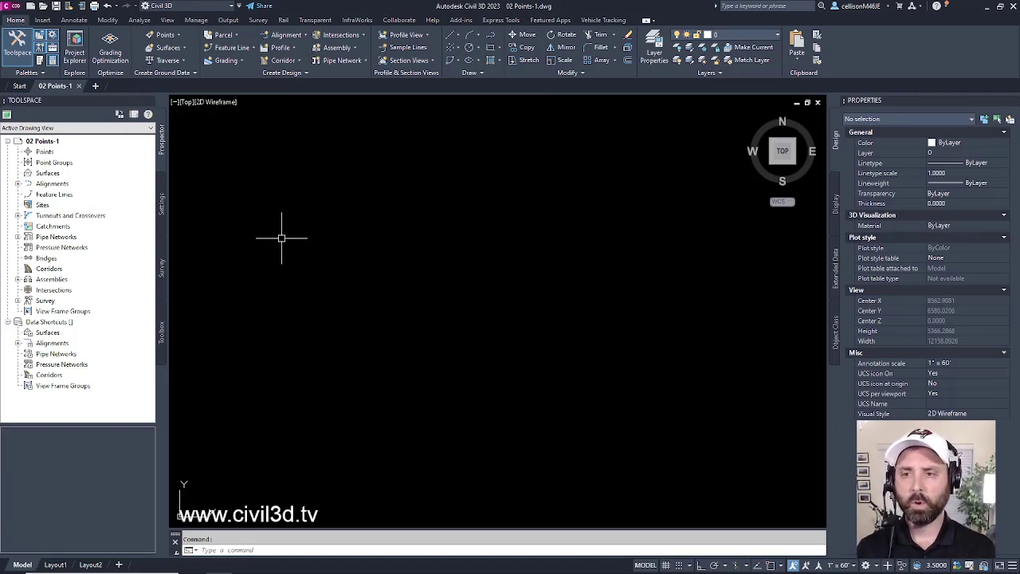
Step: In Settings, expand Point > Description Key Sets to show the Civil 3D set, and open its context menu
click(162, 209)
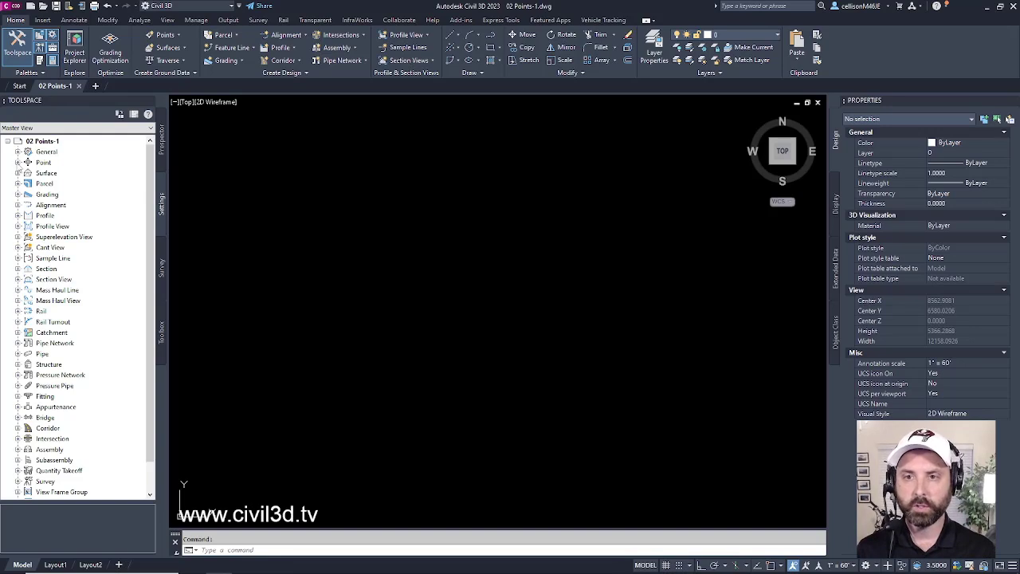
click(17, 162)
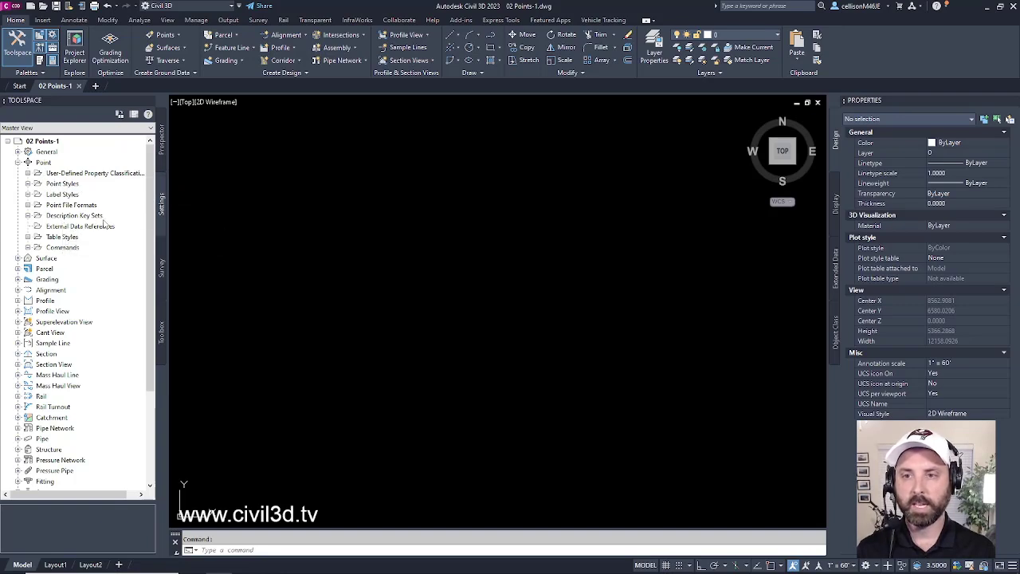
click(28, 216)
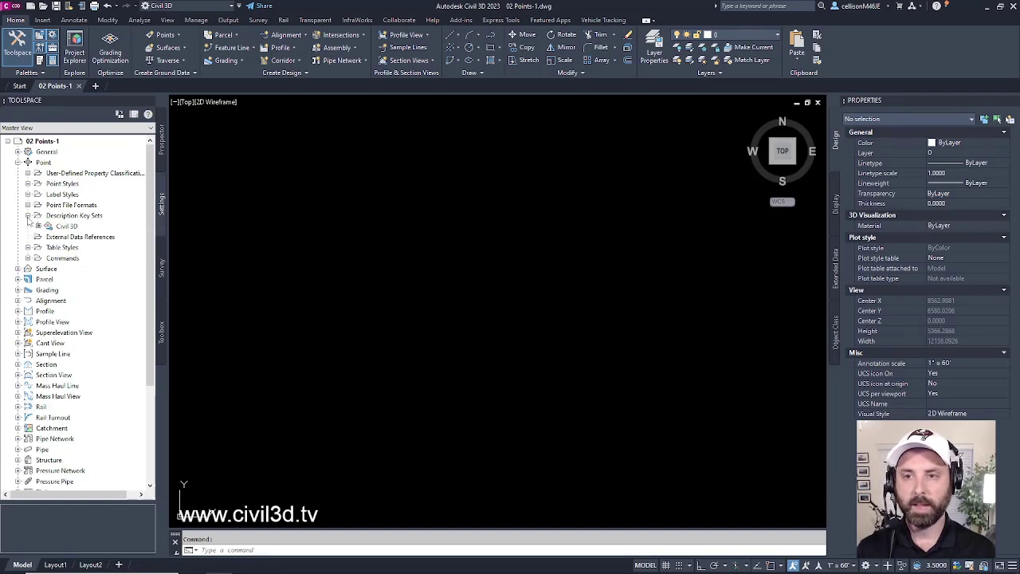
click(97, 217)
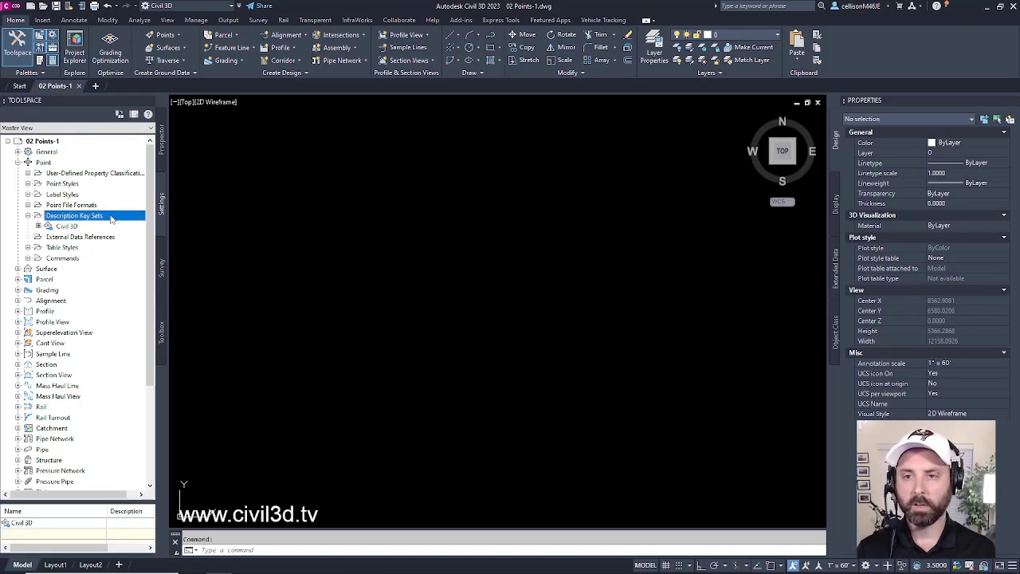
right_click(112, 219)
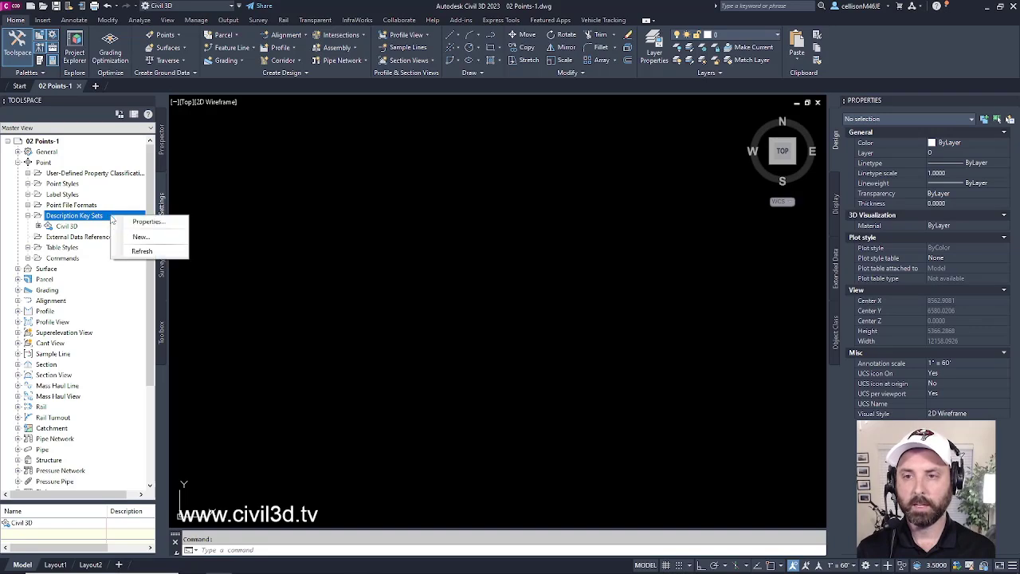
Step: Create a new description key set named 'Stormwater Keys'
click(147, 238)
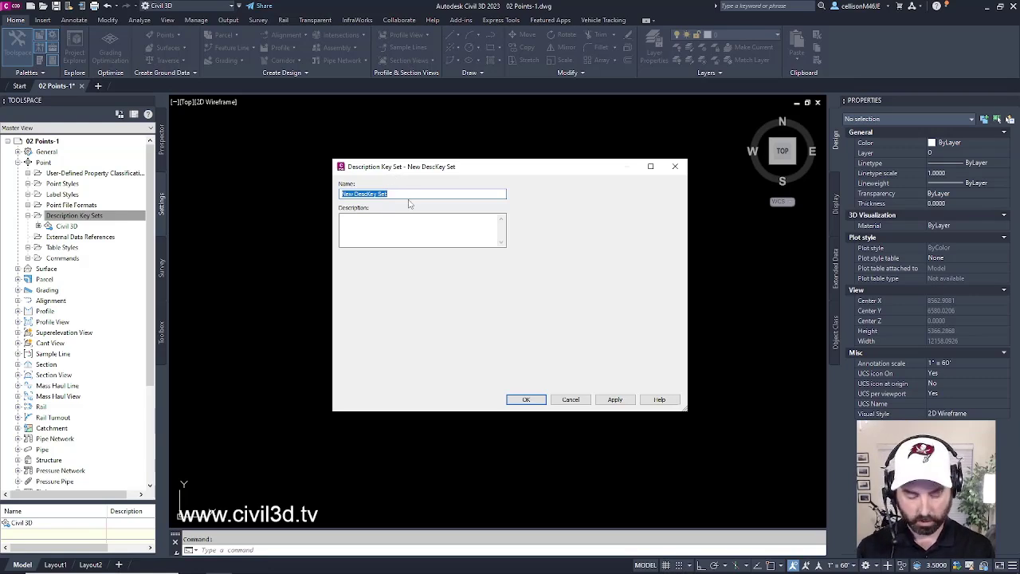
text(S)
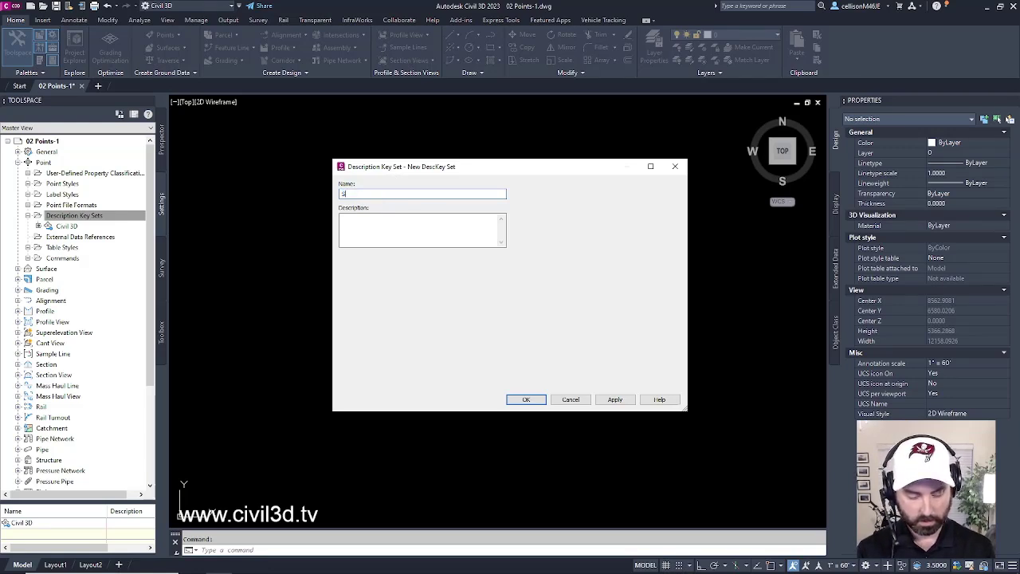
text(tormwater Keys)
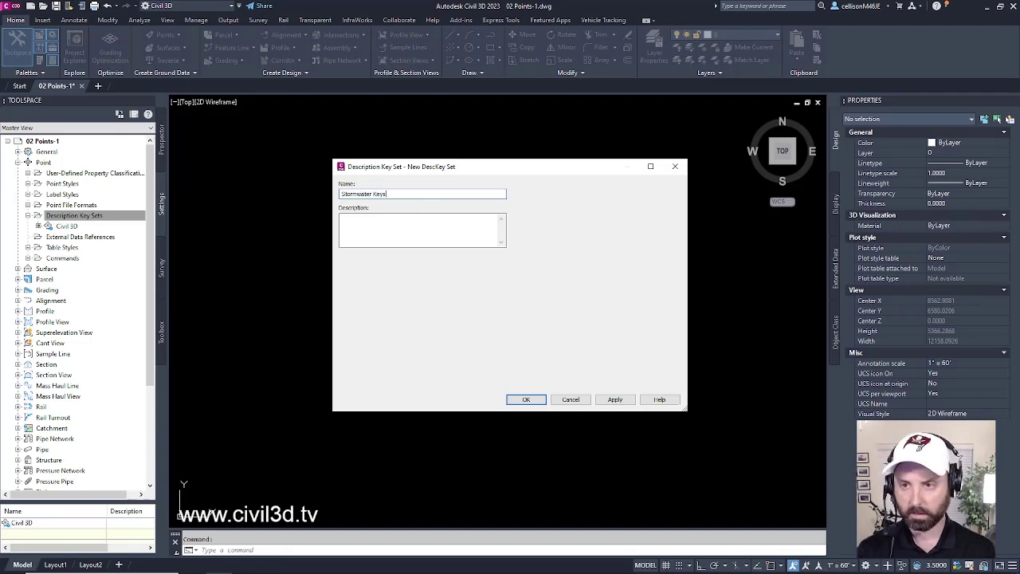
click(526, 399)
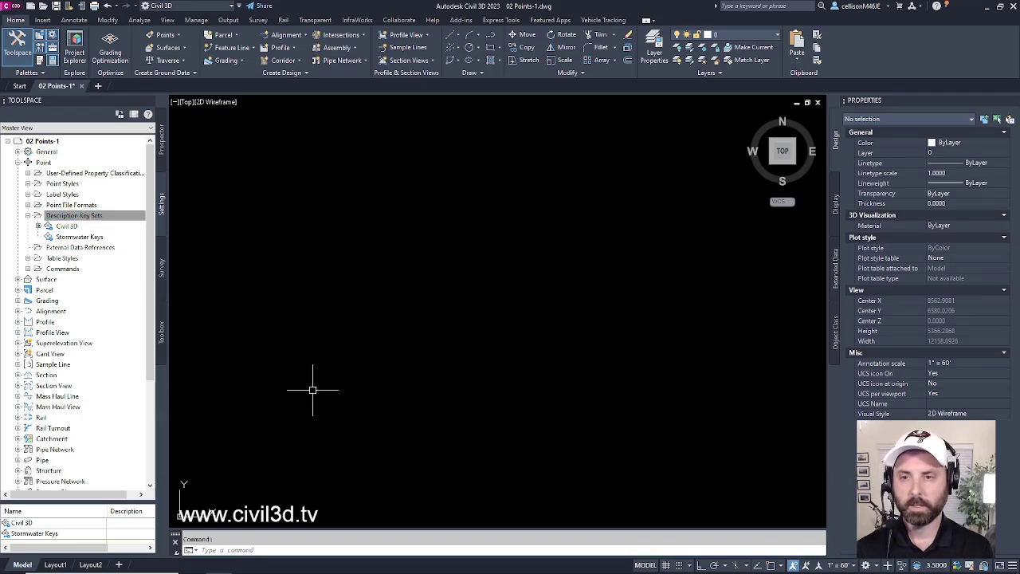
Step: Open the Stormwater Keys key editor and widen the Code column
click(95, 238)
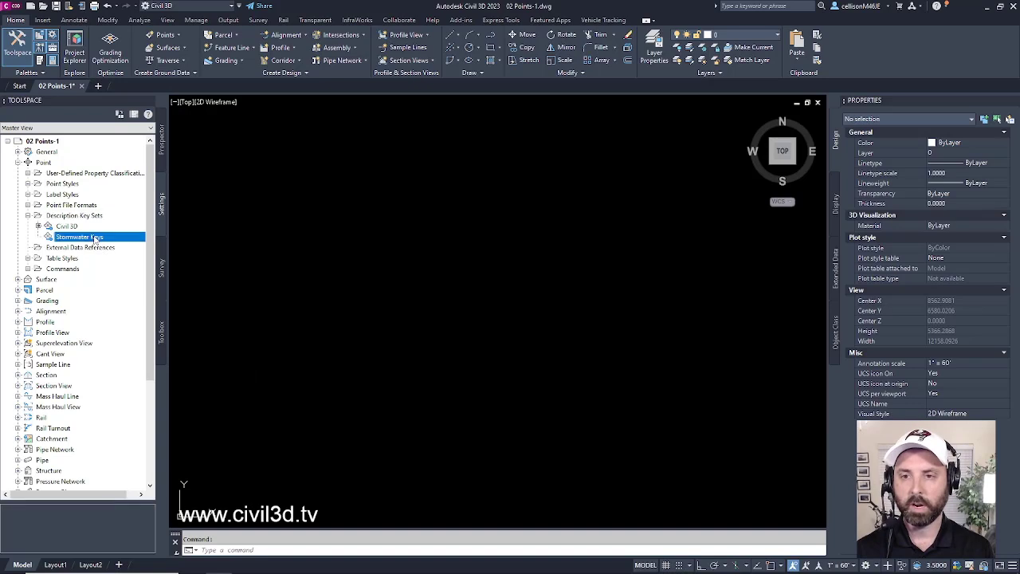
right_click(99, 236)
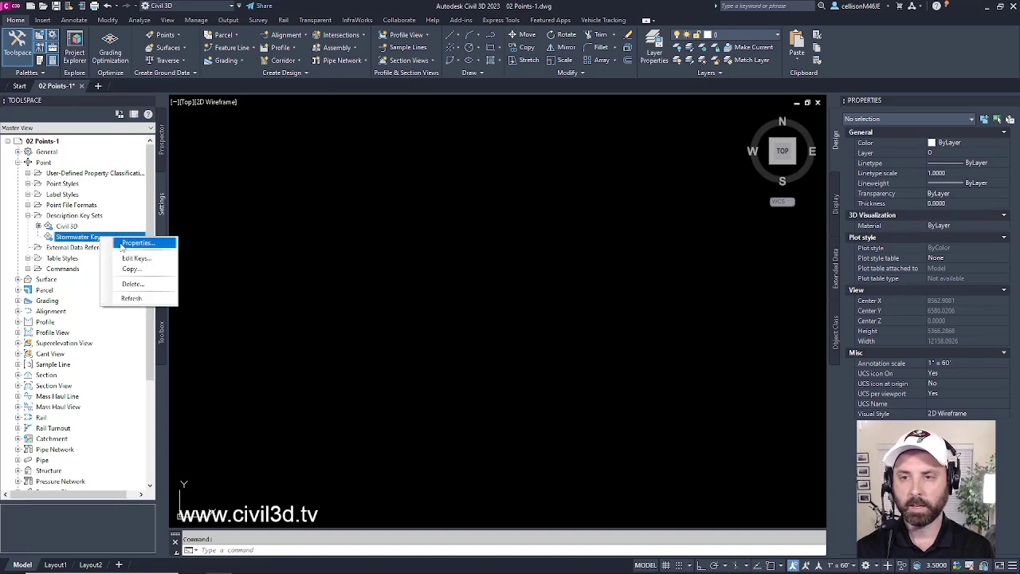
click(150, 261)
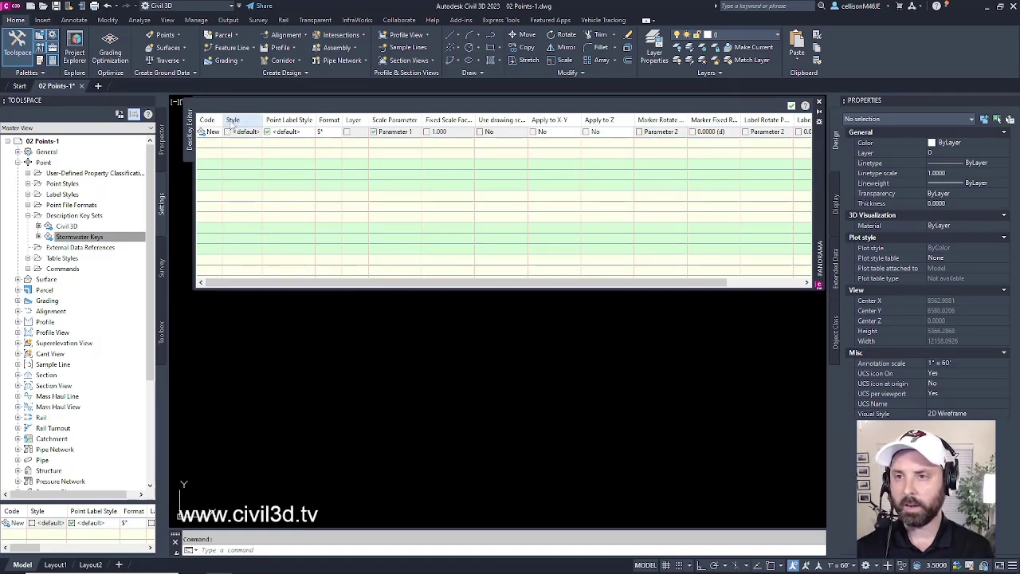
drag(222, 120, 281, 118)
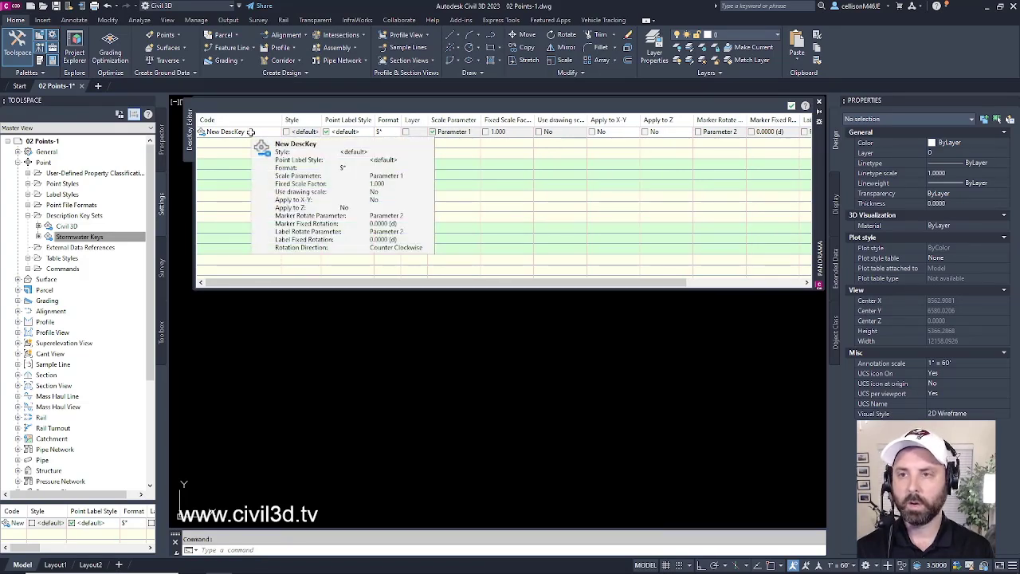
Step: Set the first key's code to POND* and widen the Layer column
click(251, 133)
click(252, 132)
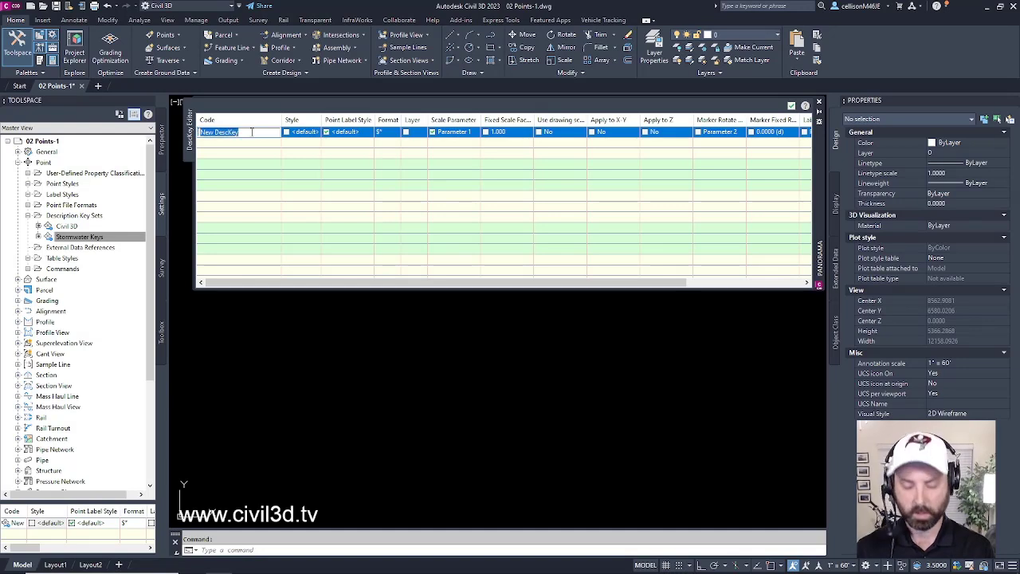
text(POND)
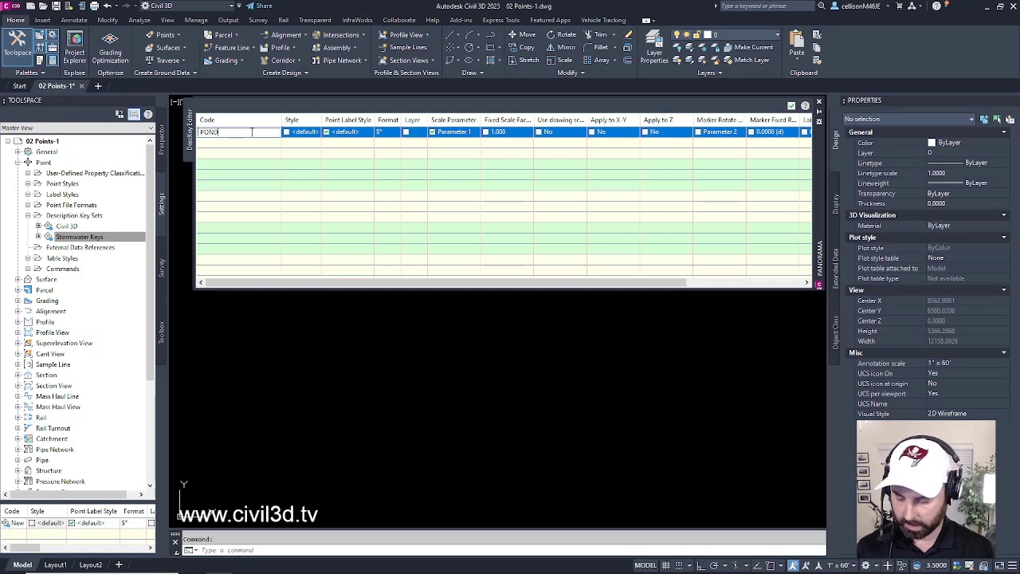
text(*)
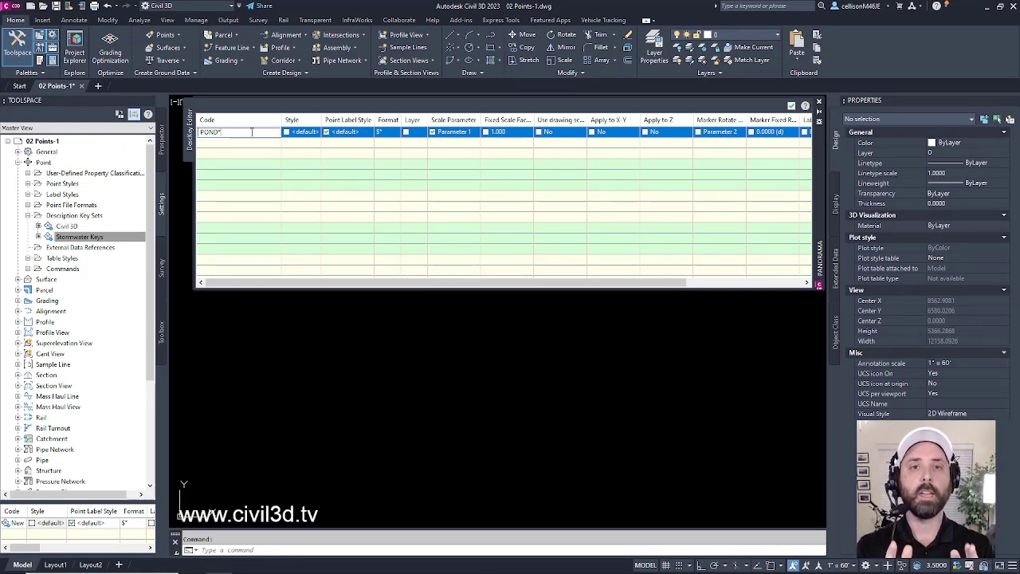
click(299, 162)
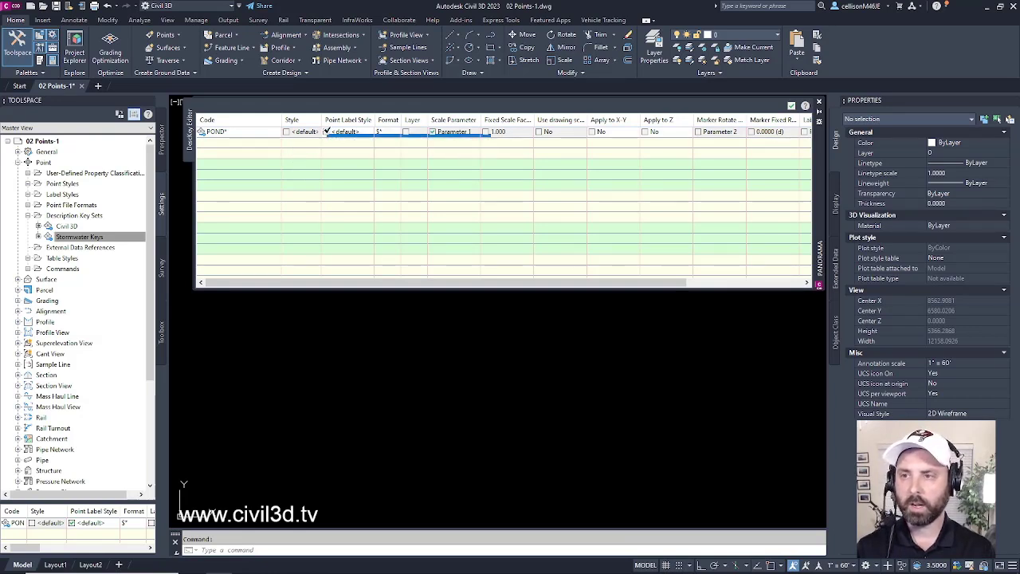
click(339, 134)
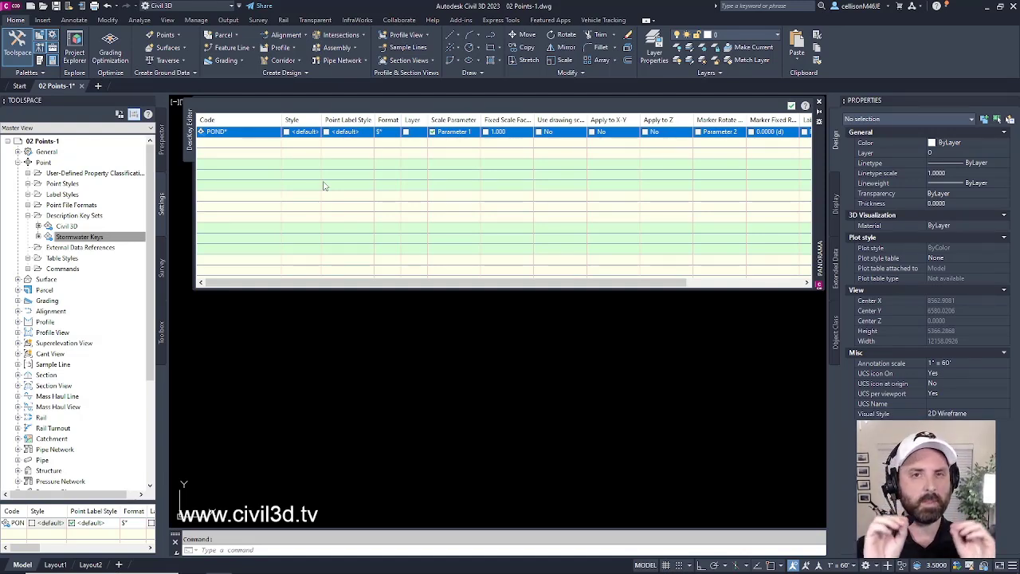
click(323, 185)
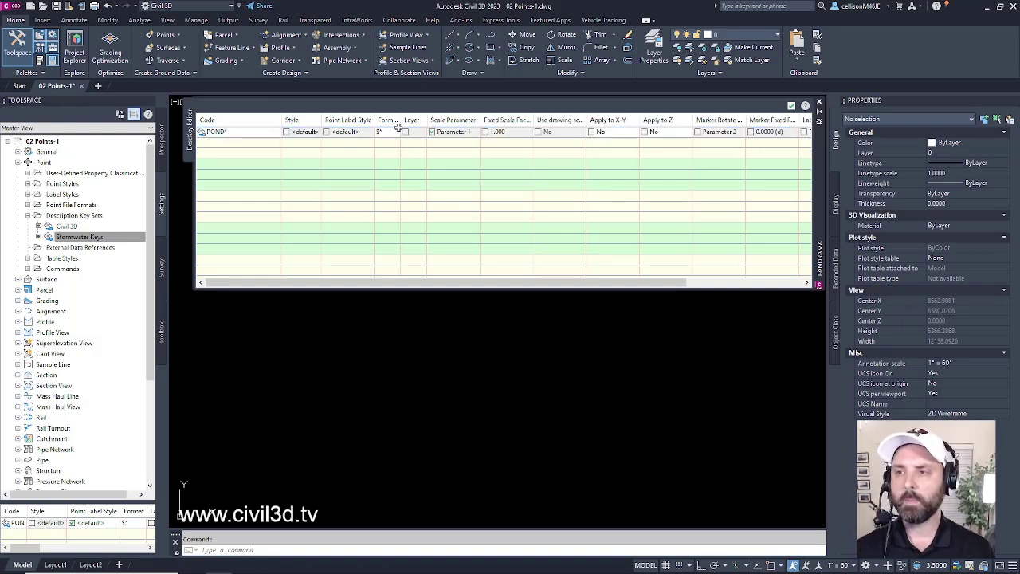
drag(402, 119, 414, 119)
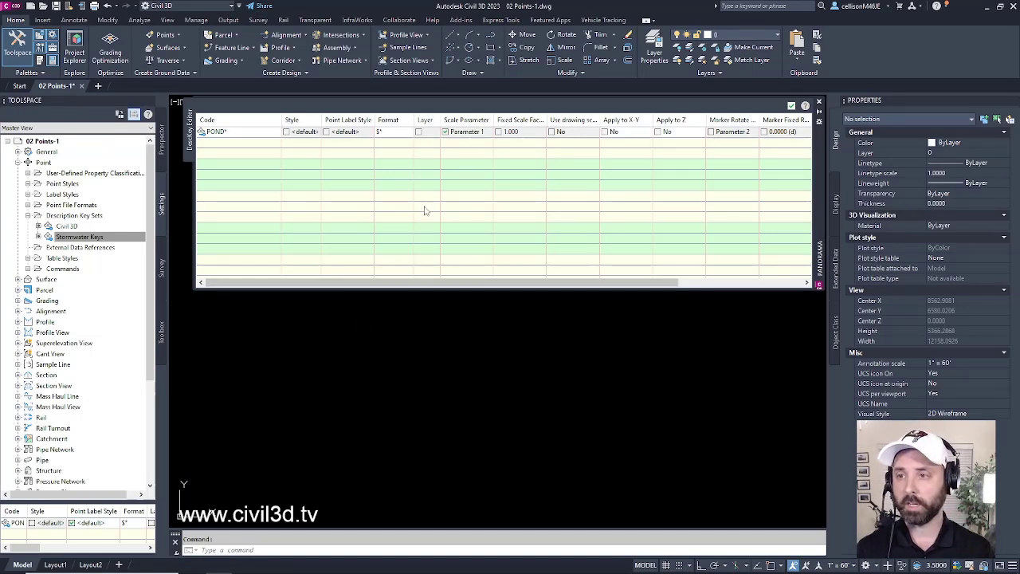
Step: Turn on the POND* key's layer option and assign it layer V-NODE-STRM
click(419, 132)
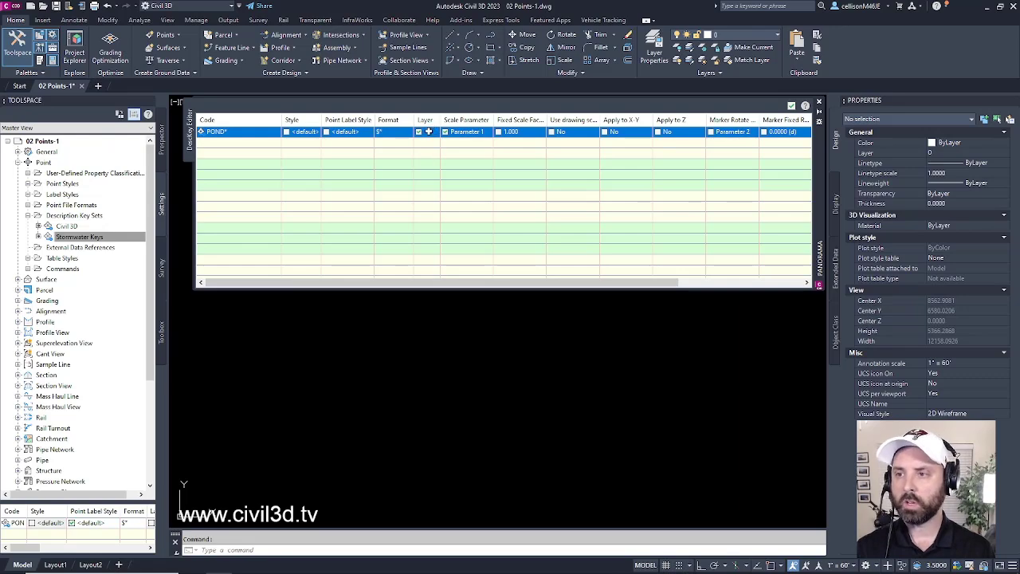
click(428, 132)
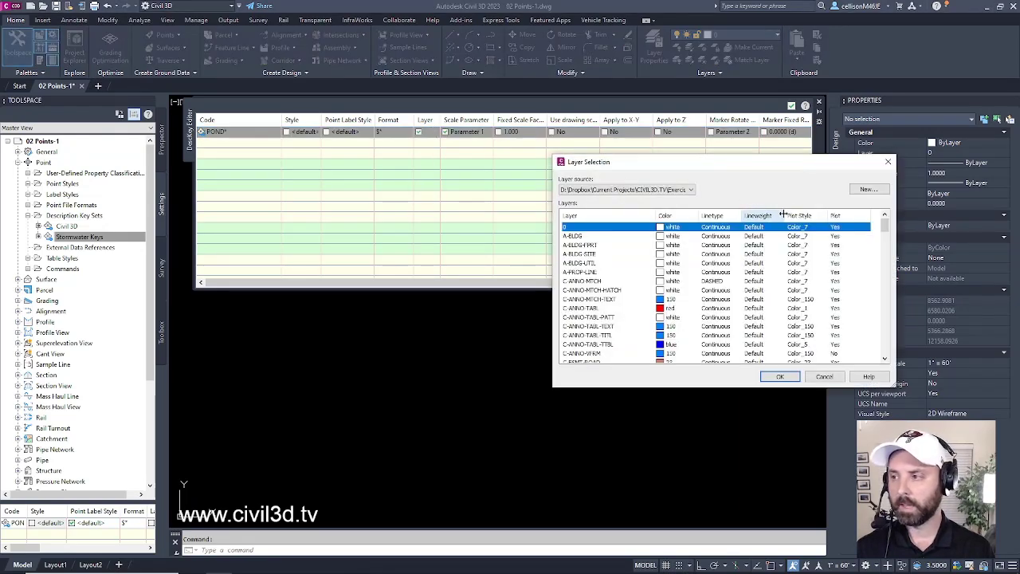
drag(891, 234, 893, 351)
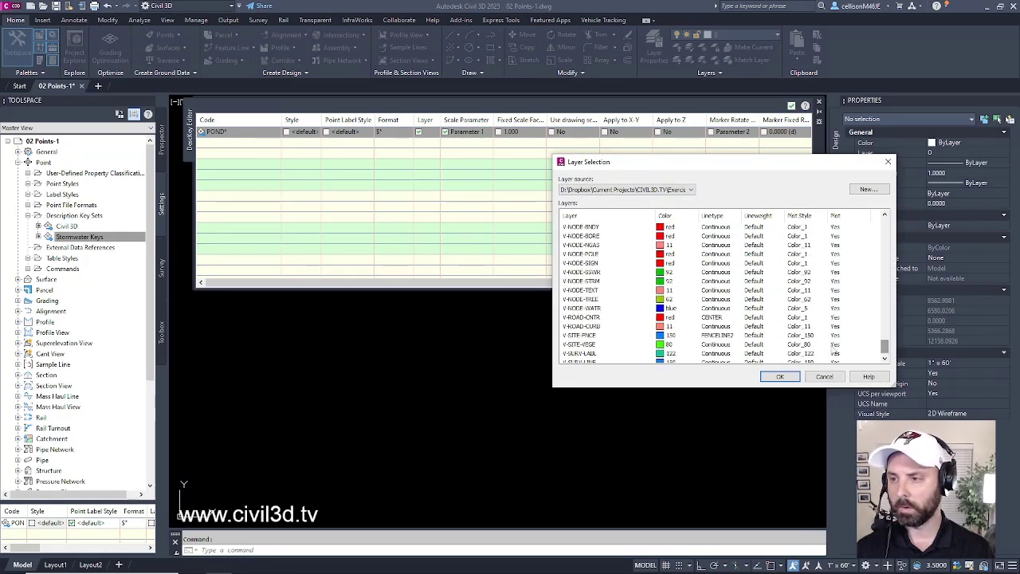
click(590, 282)
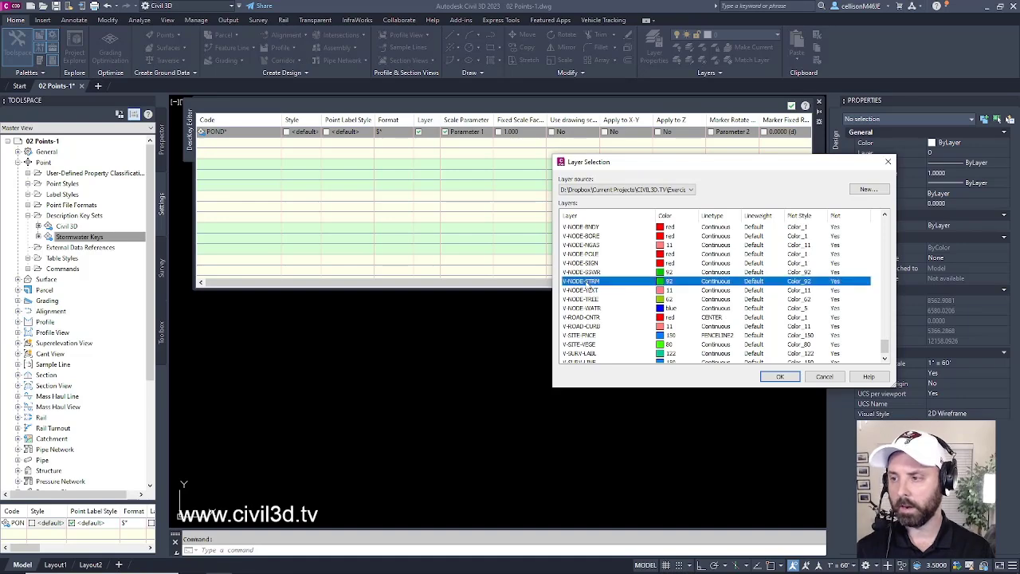
click(788, 378)
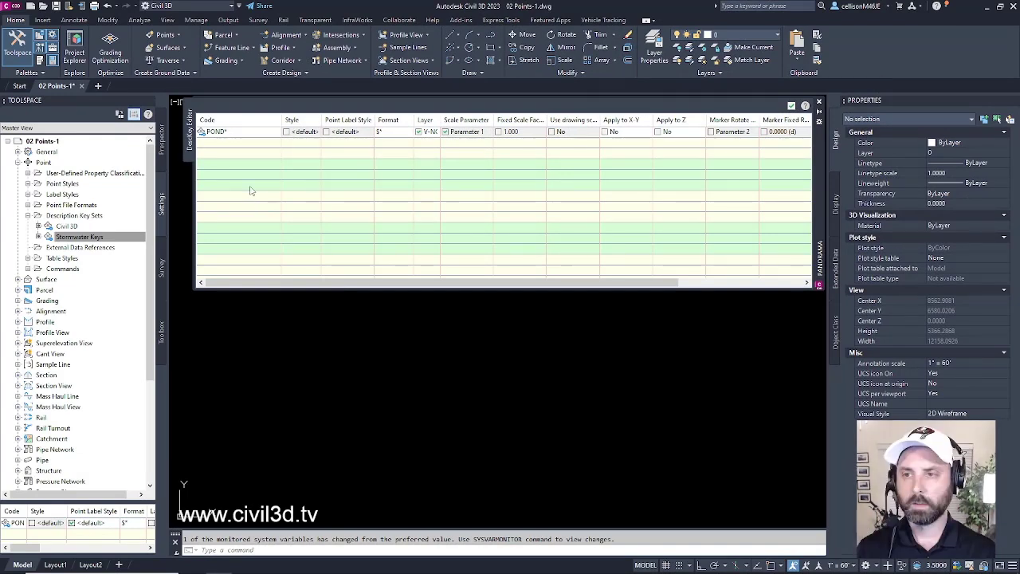
Step: Add a new key row below POND* and give it the code MHST*
right_click(254, 132)
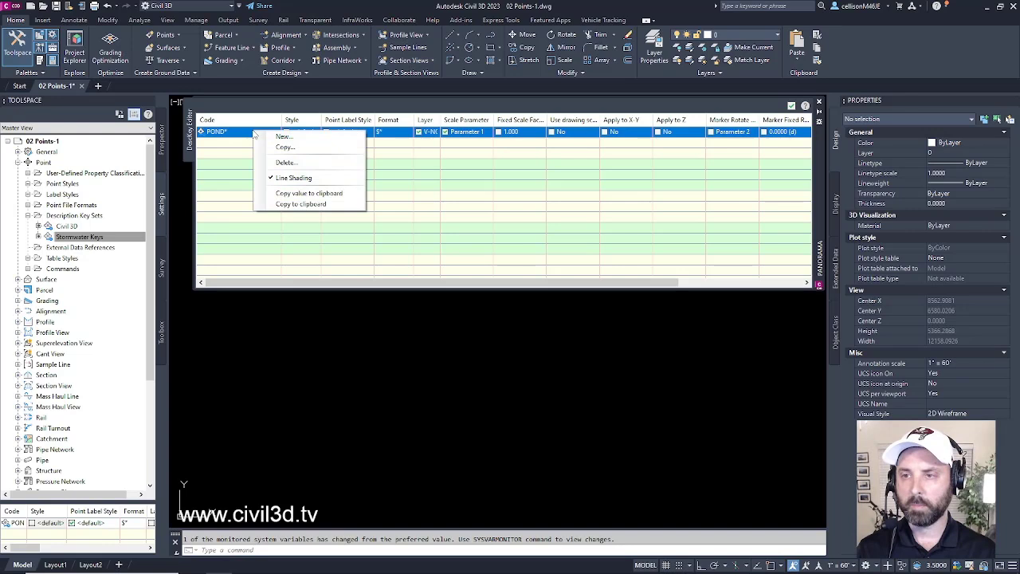
click(284, 137)
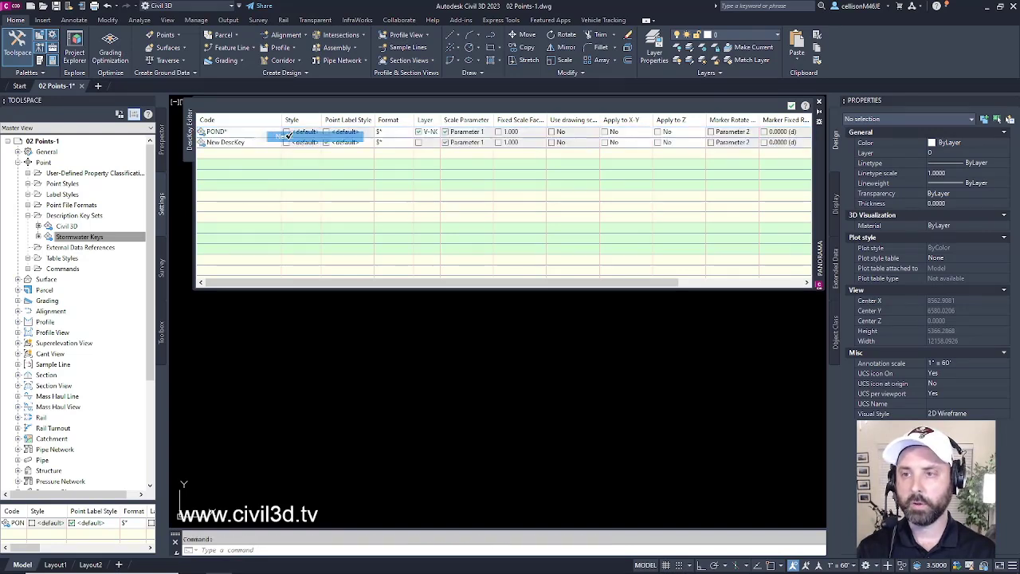
click(237, 141)
click(237, 141)
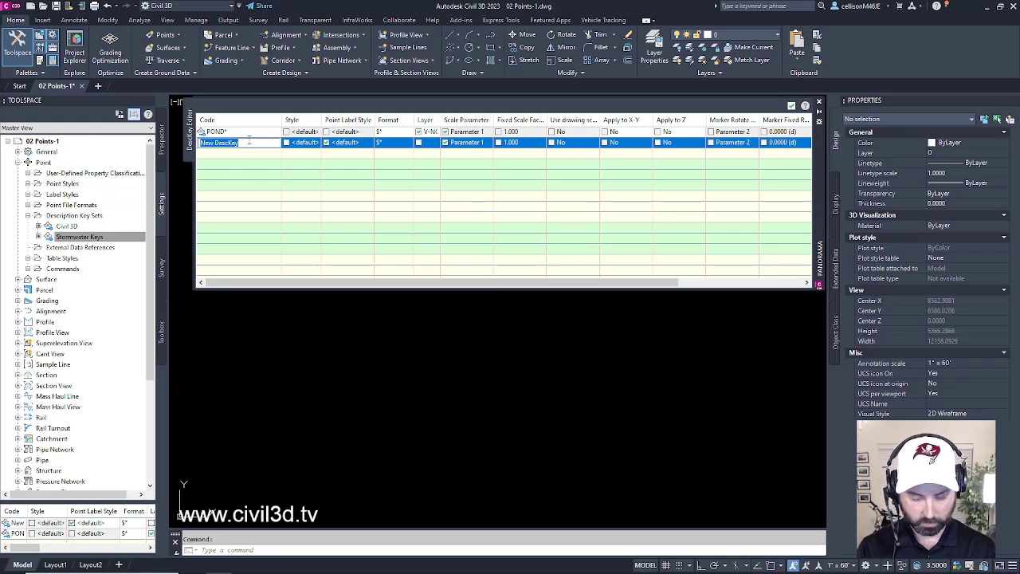
text(MH)
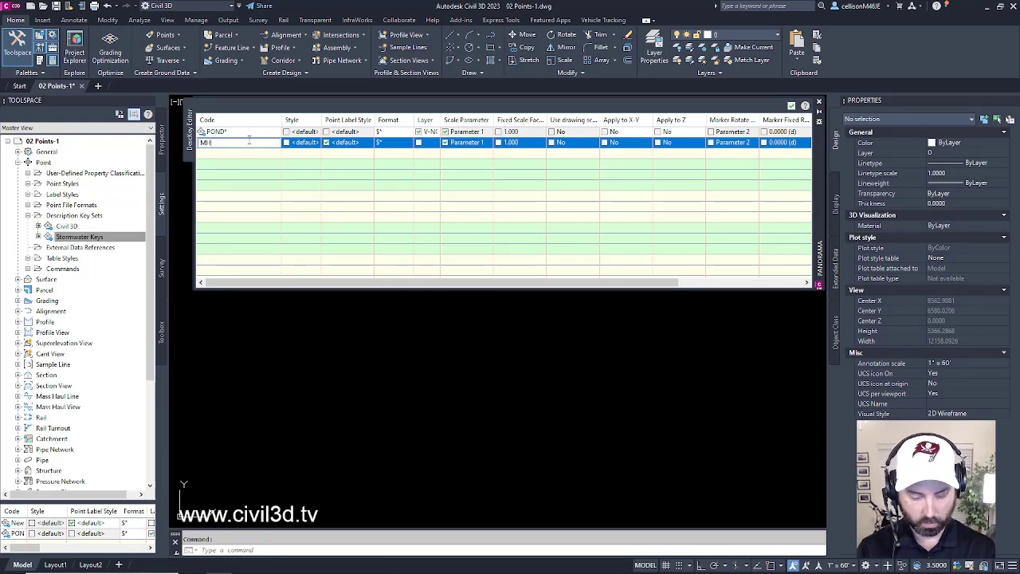
text(ST)
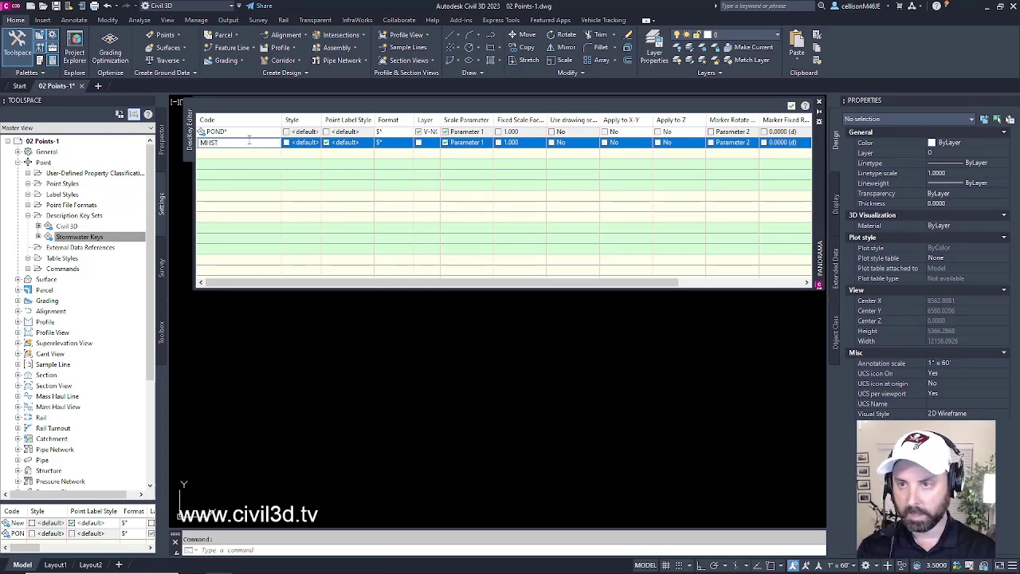
text(*)
click(242, 162)
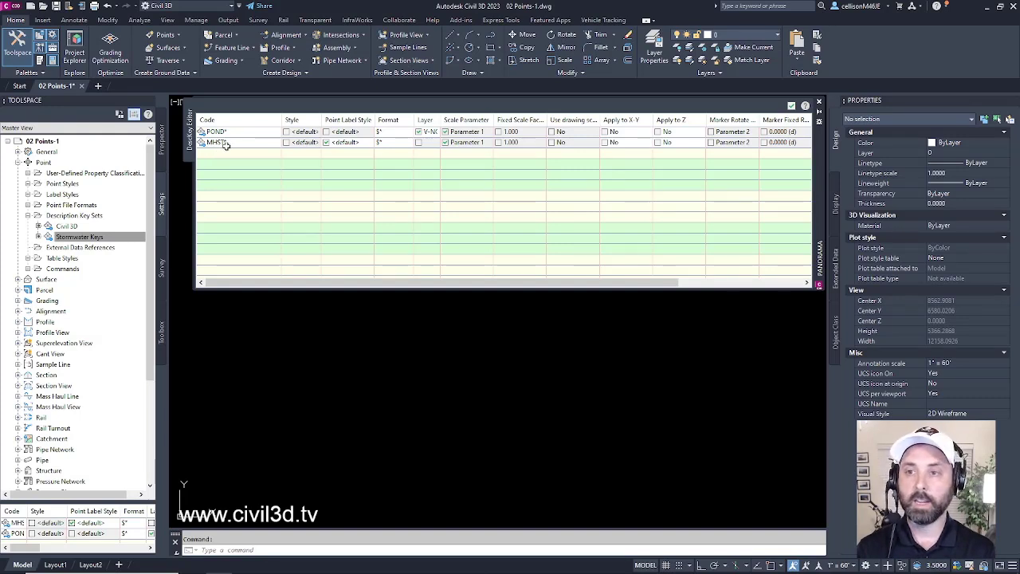
mouse_move(251, 143)
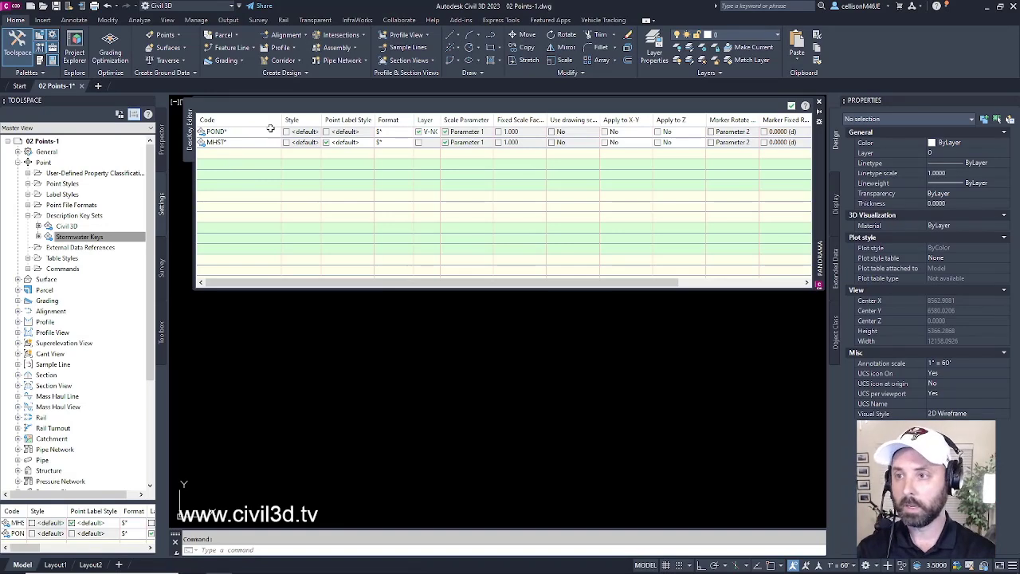
Step: Set the MHST* key's format to 'STORM MH'
click(396, 143)
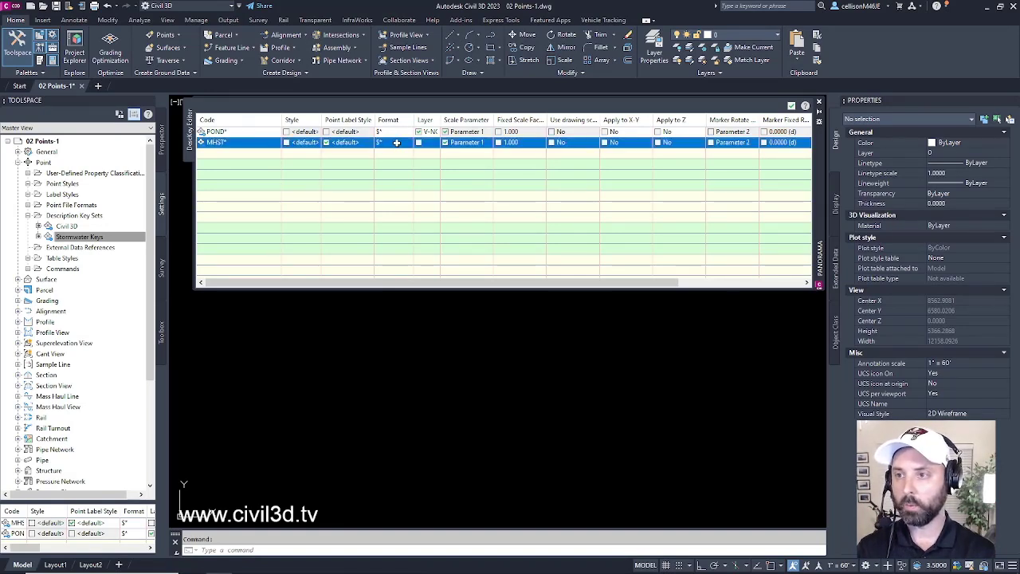
click(396, 143)
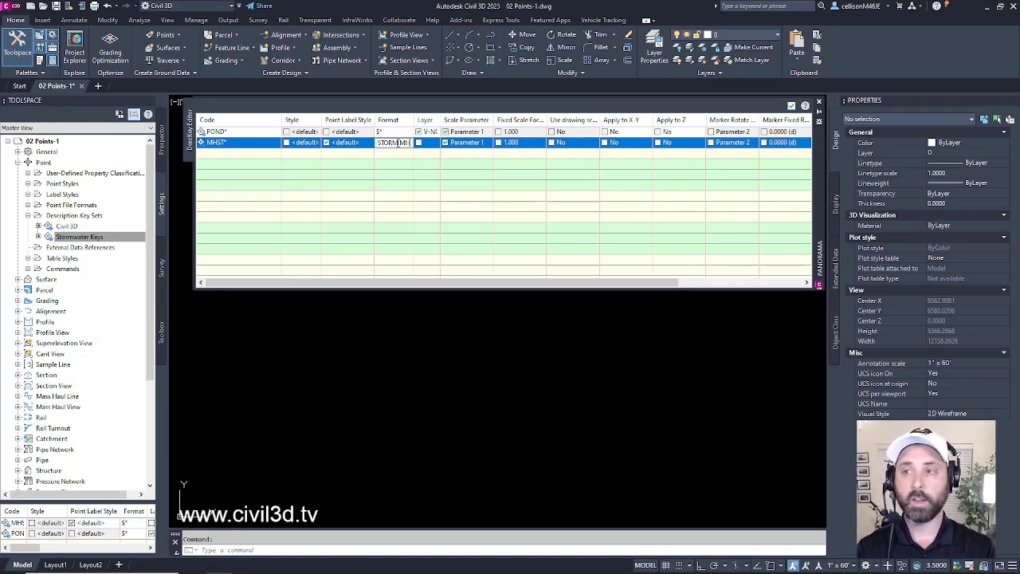
key(Return)
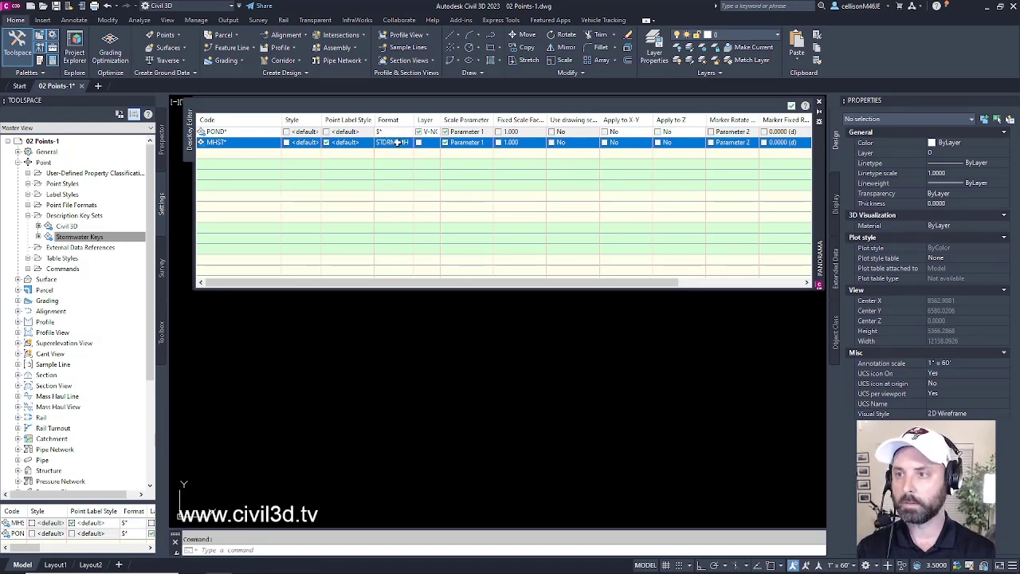
Step: Turn on MHST*'s layer option and assign it layer V-NODE-STRM
drag(441, 120, 500, 120)
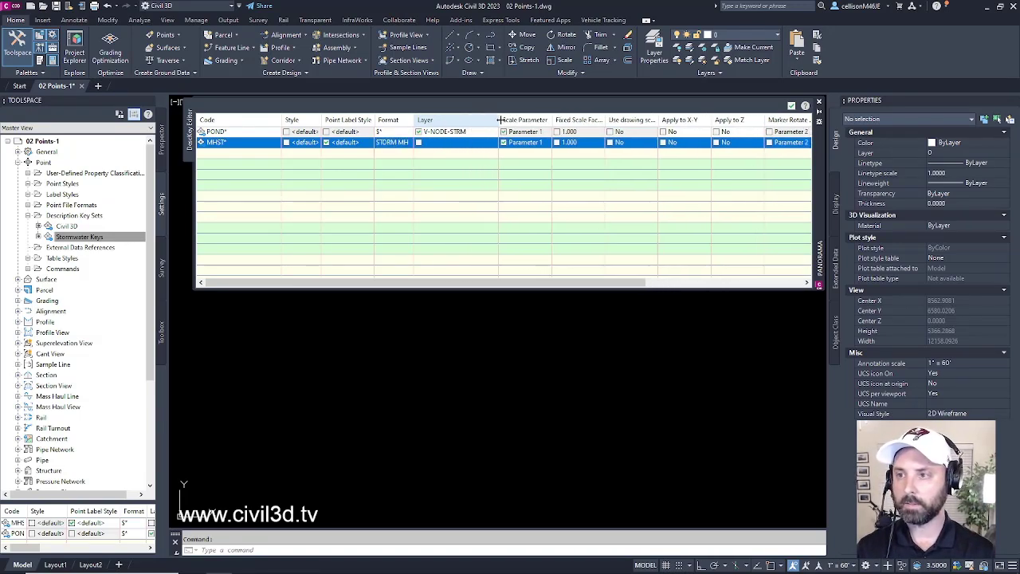
click(419, 142)
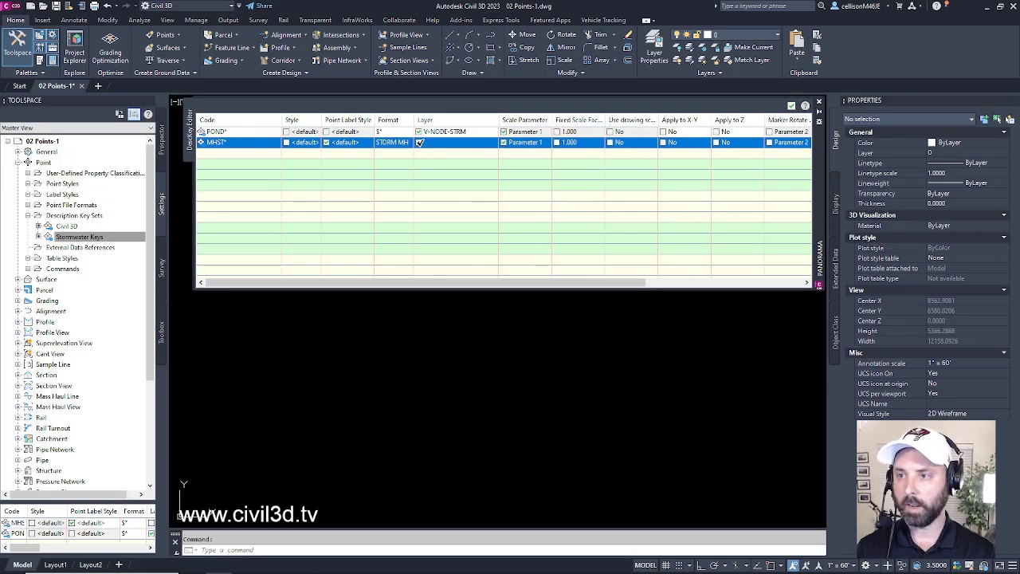
click(454, 141)
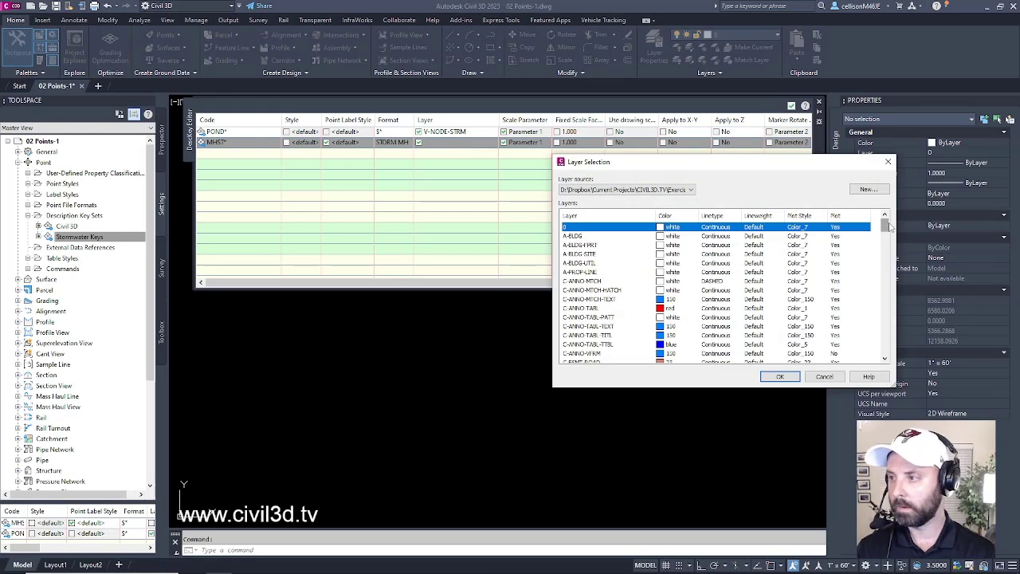
drag(886, 229, 890, 345)
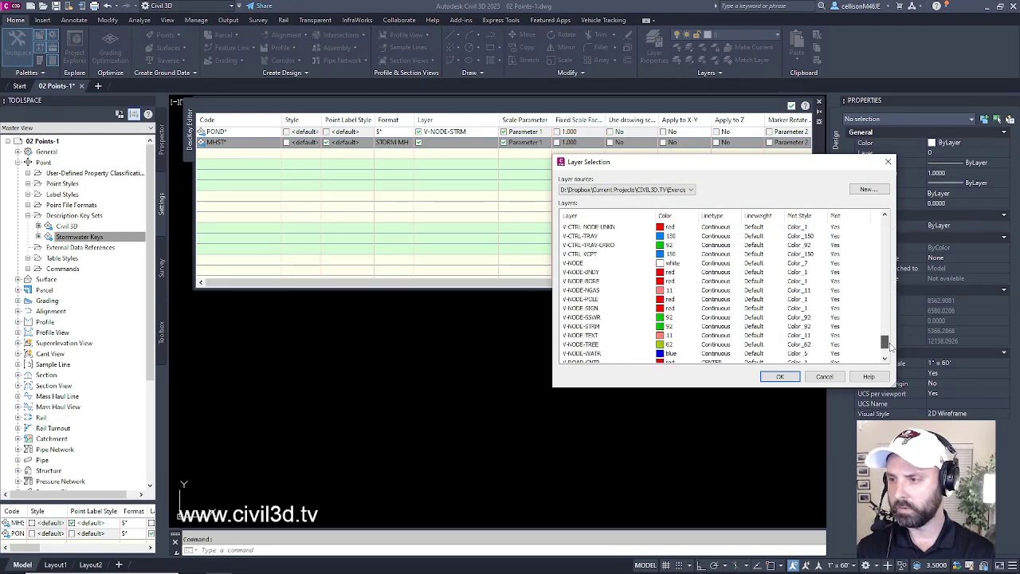
click(593, 326)
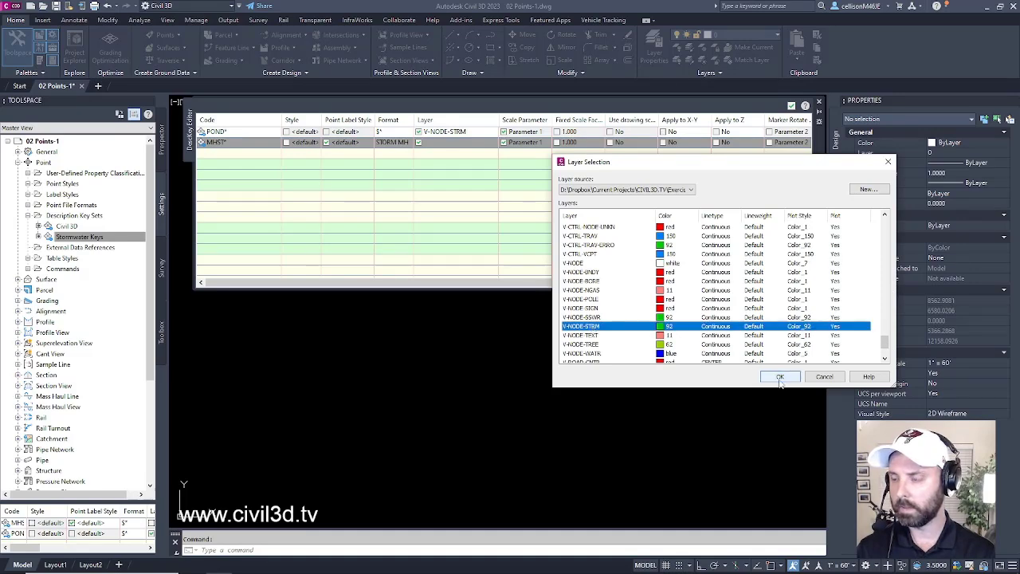
click(779, 376)
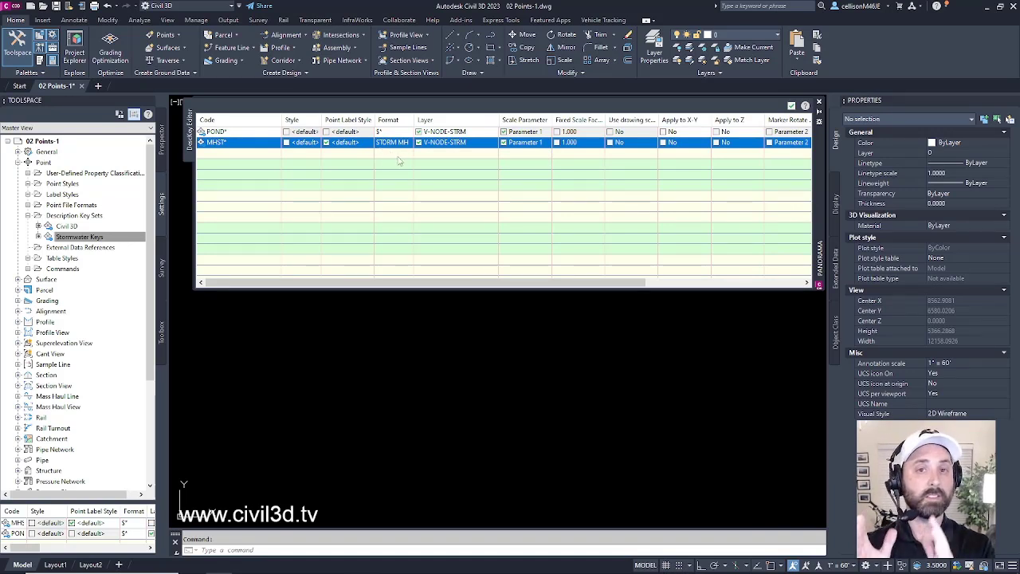
Step: Uncheck the Point Label Style override on the MHST* key
click(341, 240)
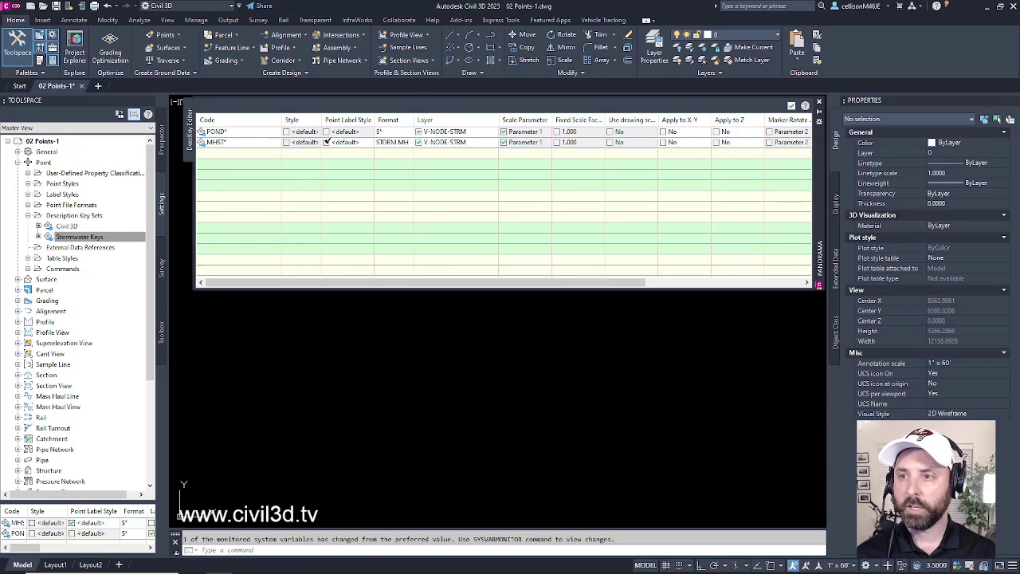
click(326, 141)
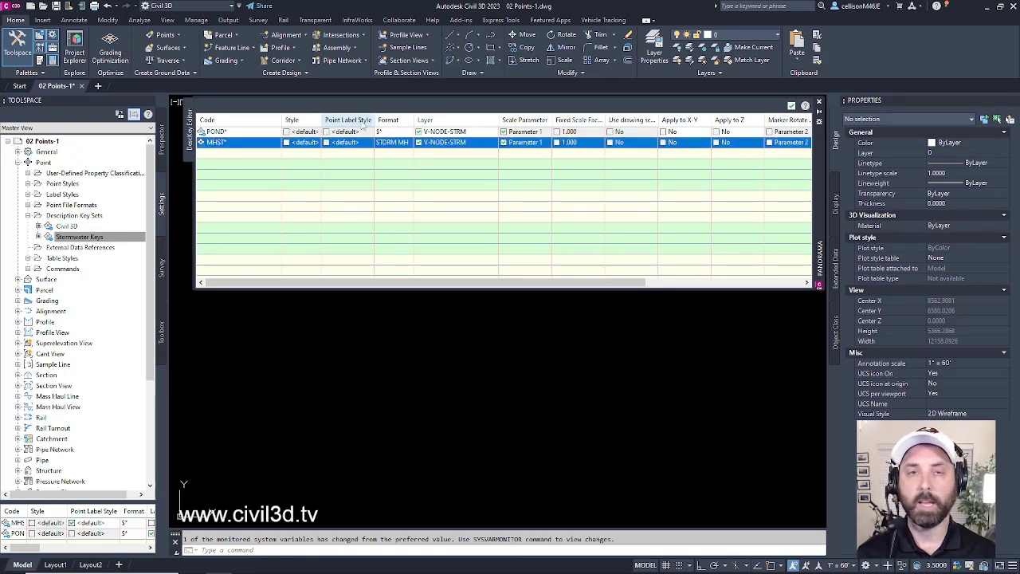